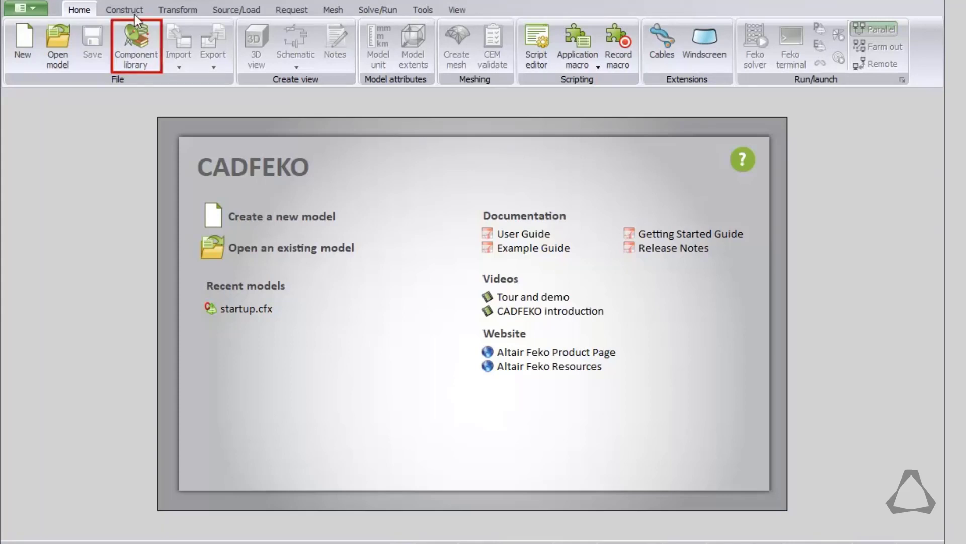
# - Create a new model from the Helicopter platform in the component library
pyautogui.click(142, 54)
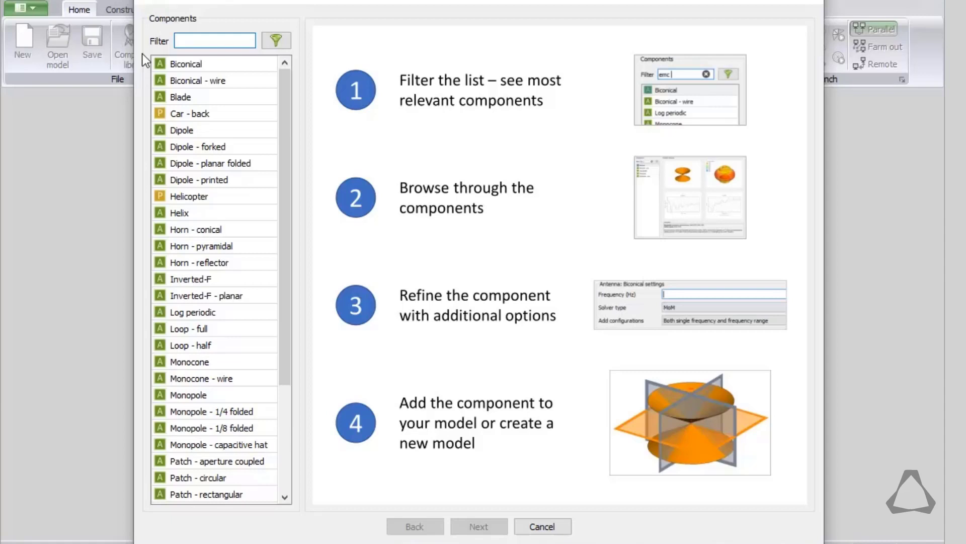
pyautogui.click(194, 198)
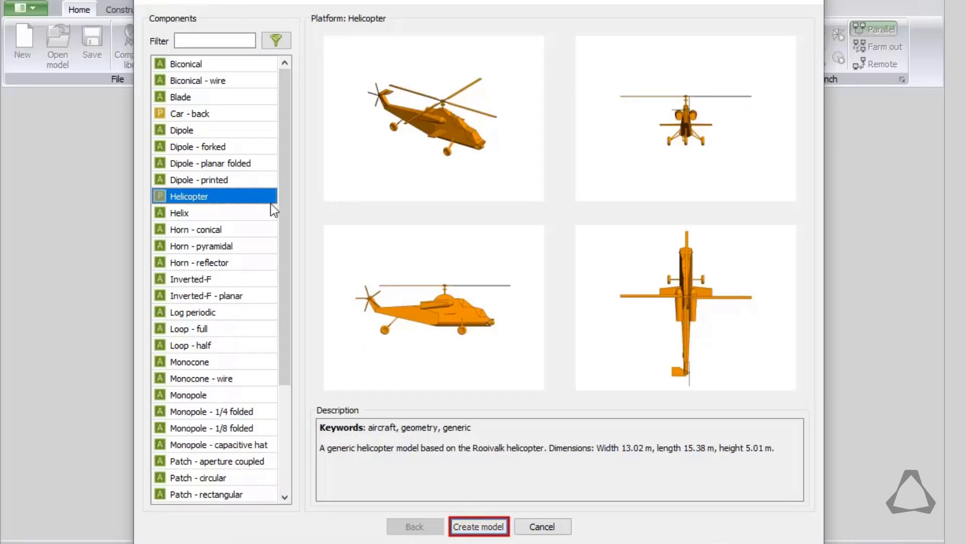
pyautogui.click(478, 525)
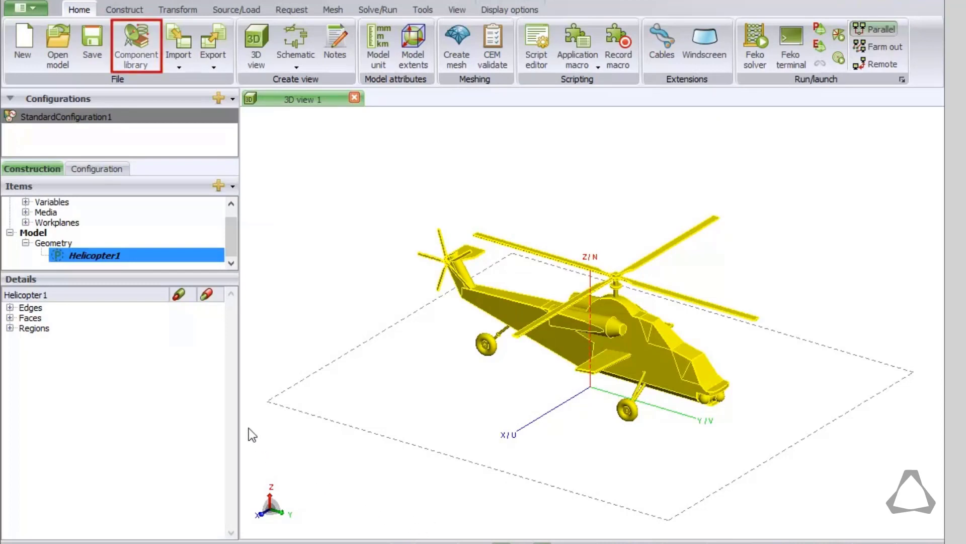
# - Filter the component library by "Bl" and choose the Blade antenna, proceeding to its settings
pyautogui.click(151, 62)
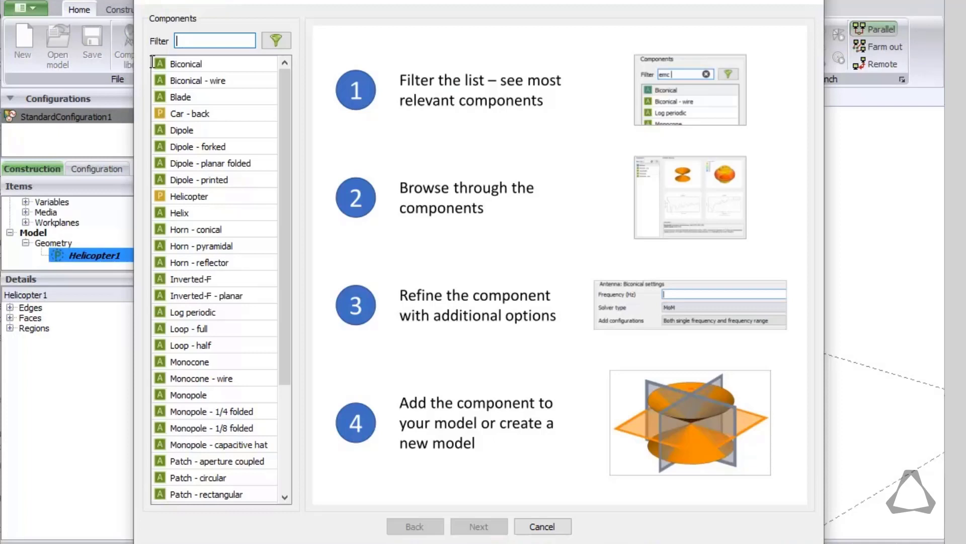
pyautogui.write('B')
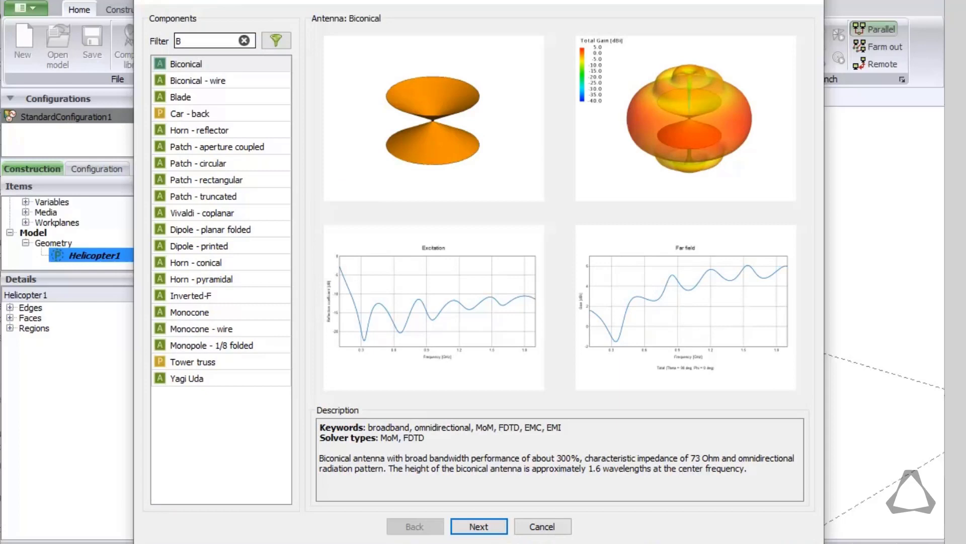
pyautogui.write('l')
pyautogui.doubleClick(193, 43)
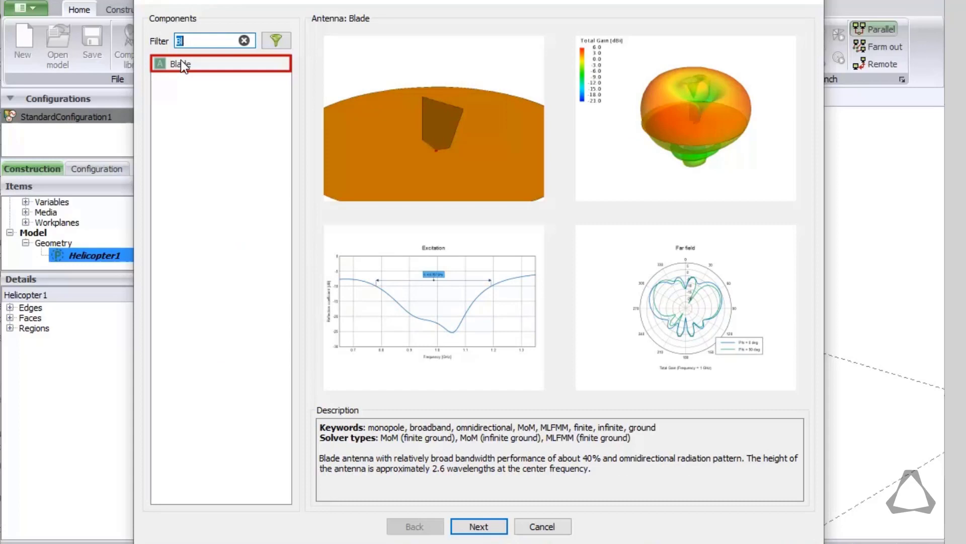
pyautogui.click(180, 63)
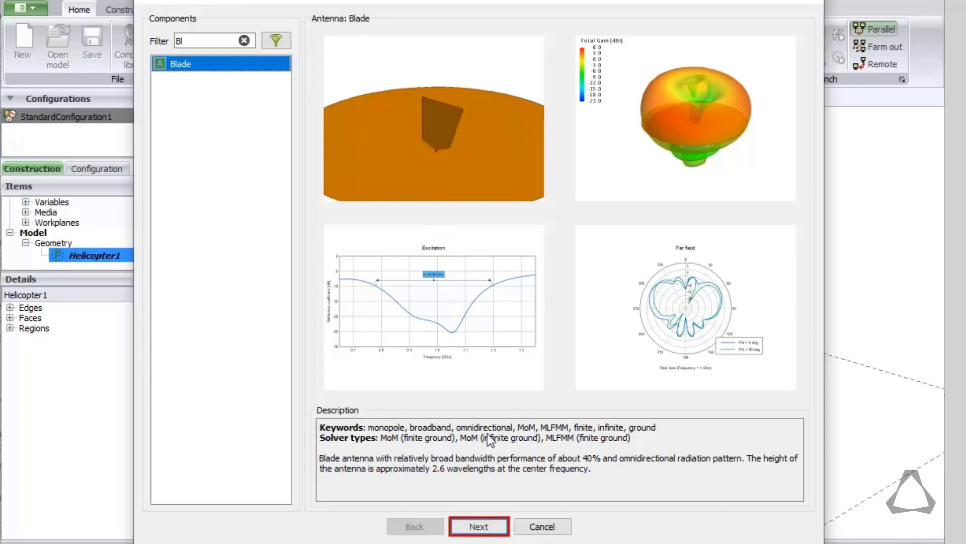
pyautogui.click(489, 526)
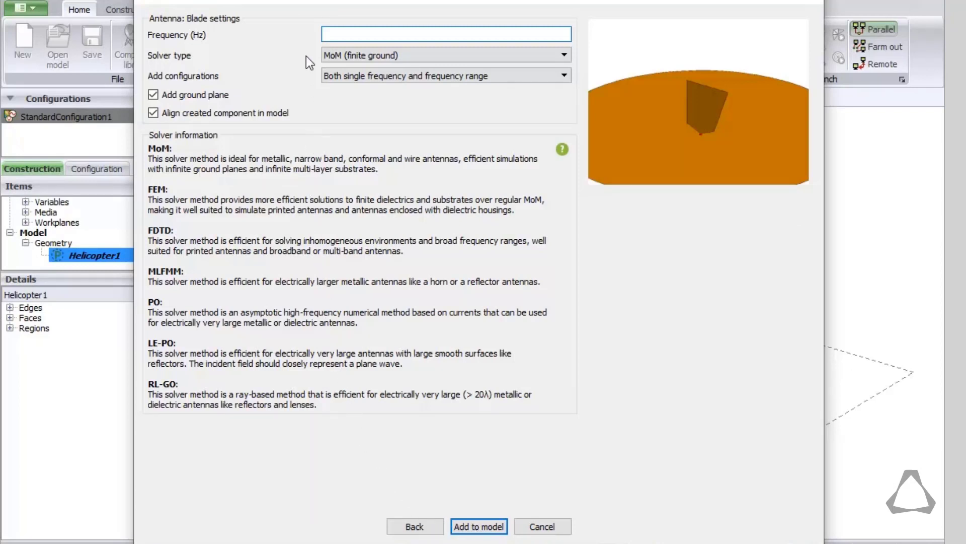
# - Add the blade antenna at 1.6e9 Hz with the MLFMM (finite ground) solver, a single frequency configuration and no ground plane
pyautogui.write('1.6e9')
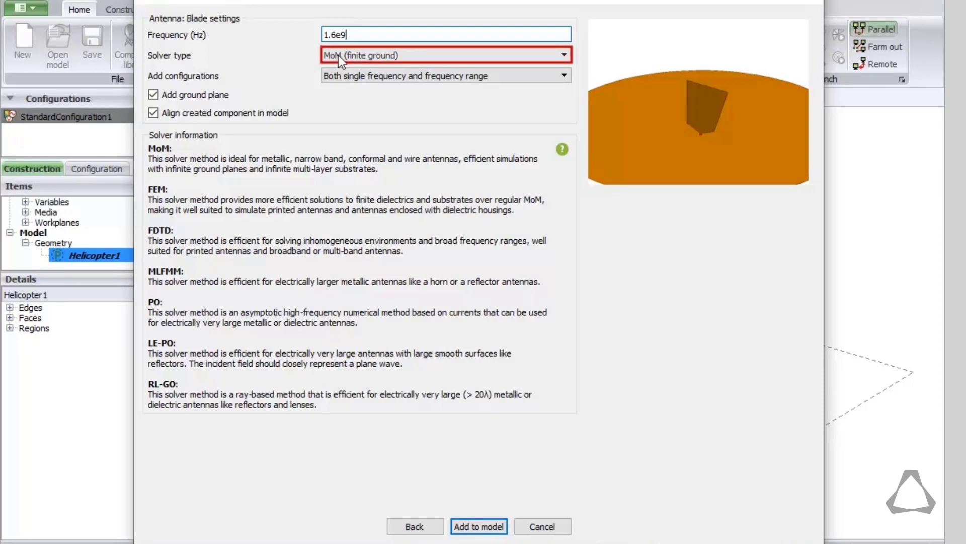
pyautogui.click(371, 53)
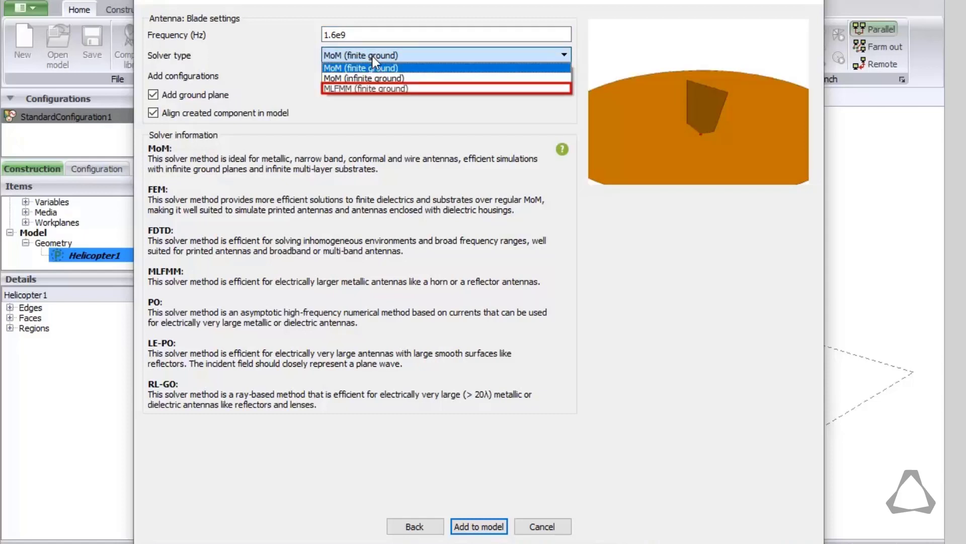
pyautogui.click(375, 87)
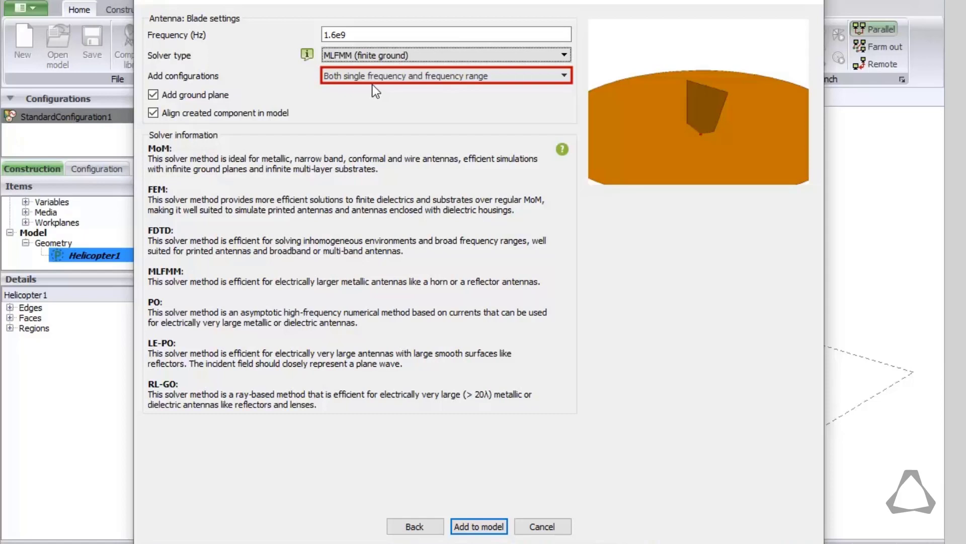
pyautogui.click(372, 76)
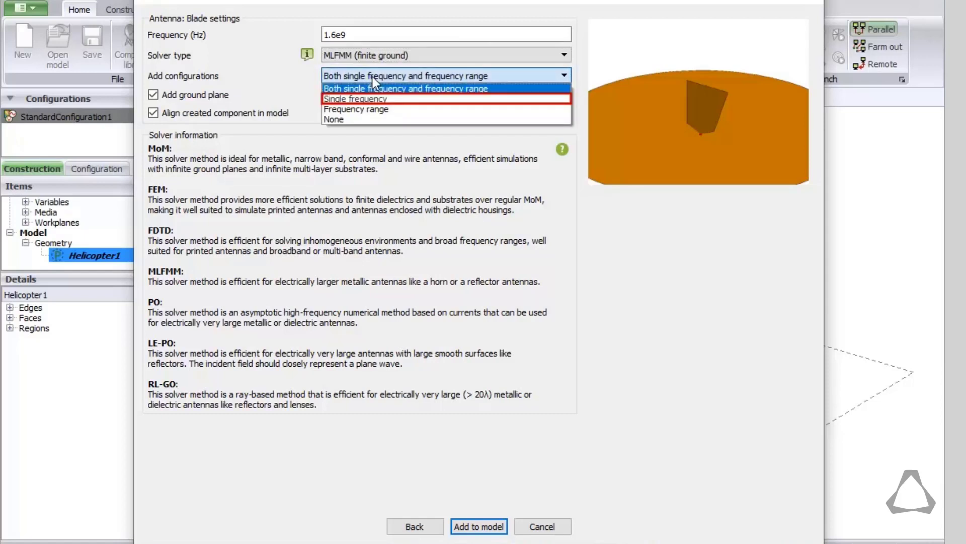
pyautogui.click(392, 100)
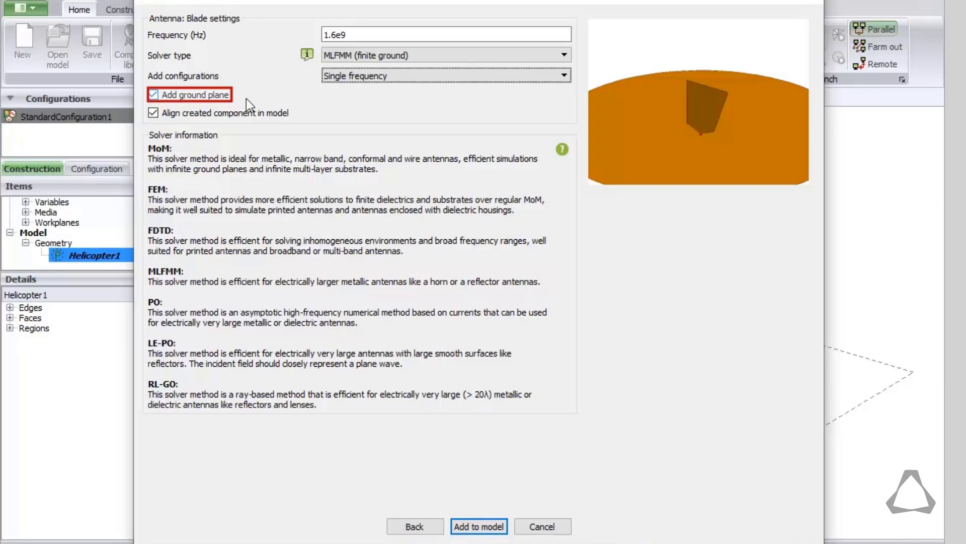
pyautogui.click(194, 95)
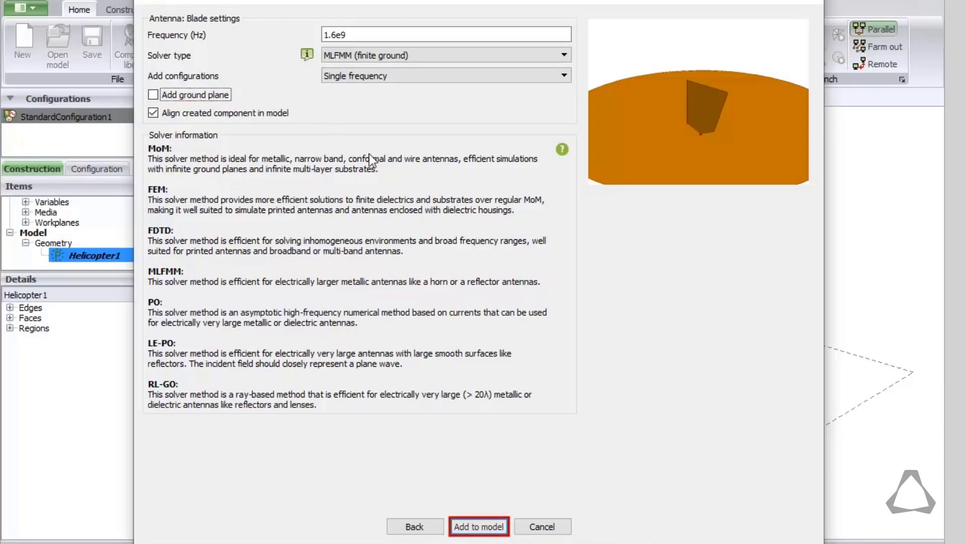
pyautogui.click(491, 526)
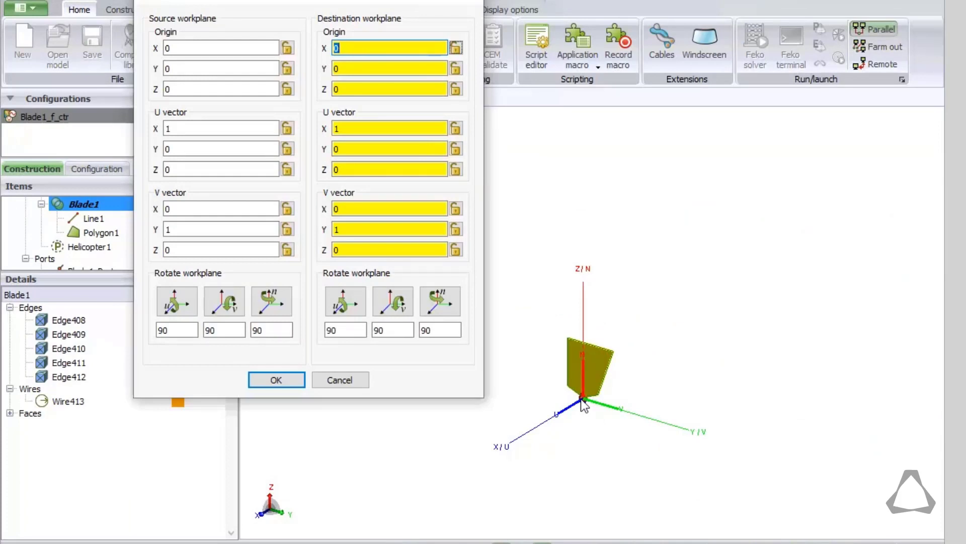
# - Align the blade antenna to a destination workplane on the helicopter's roof behind the cockpit, at about X 0.165, Y 2.447, Z 3.607
pyautogui.scroll(3, 583, 405)
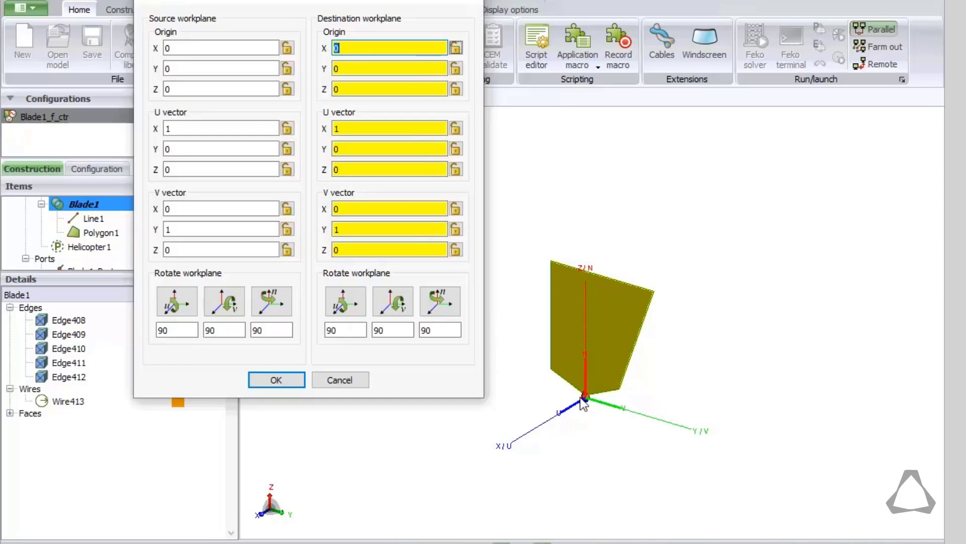
pyautogui.click(221, 48)
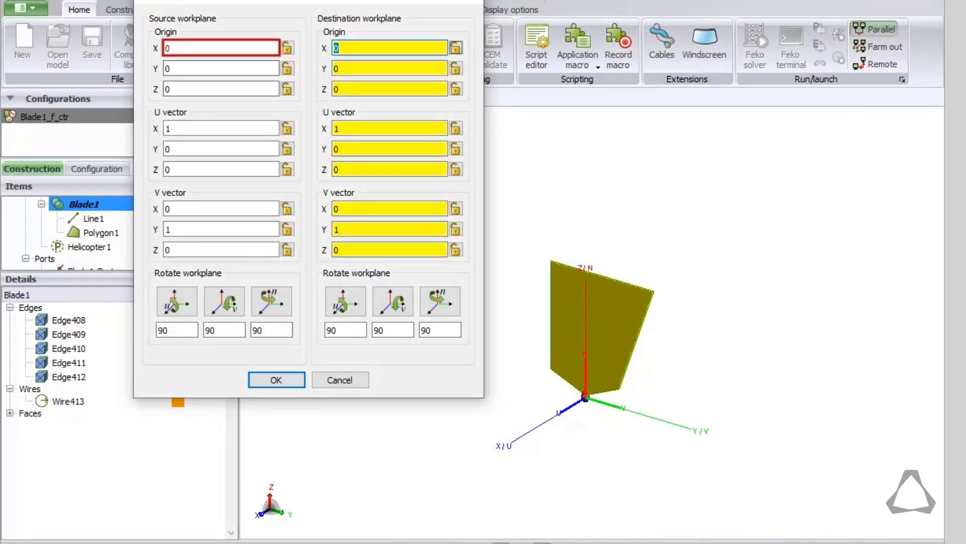
pyautogui.click(231, 49)
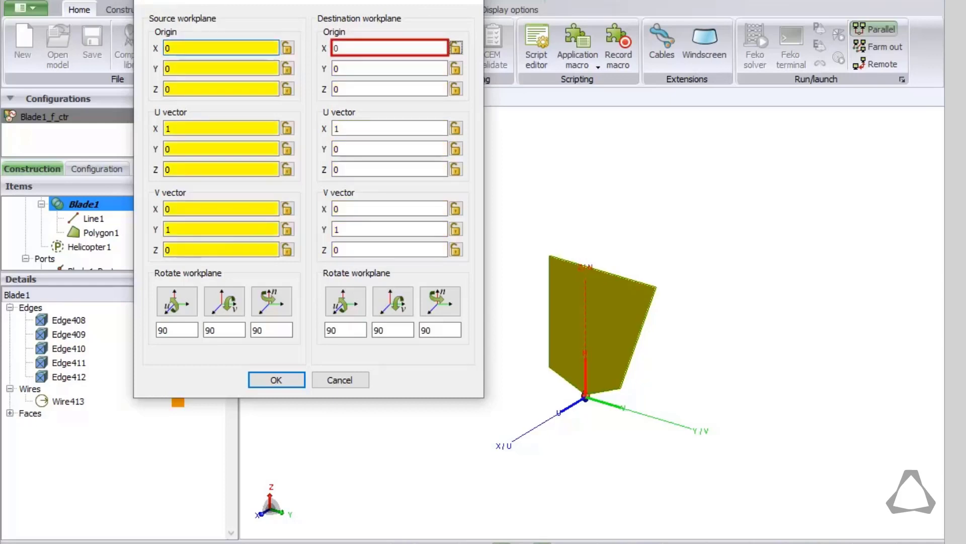
pyautogui.click(371, 48)
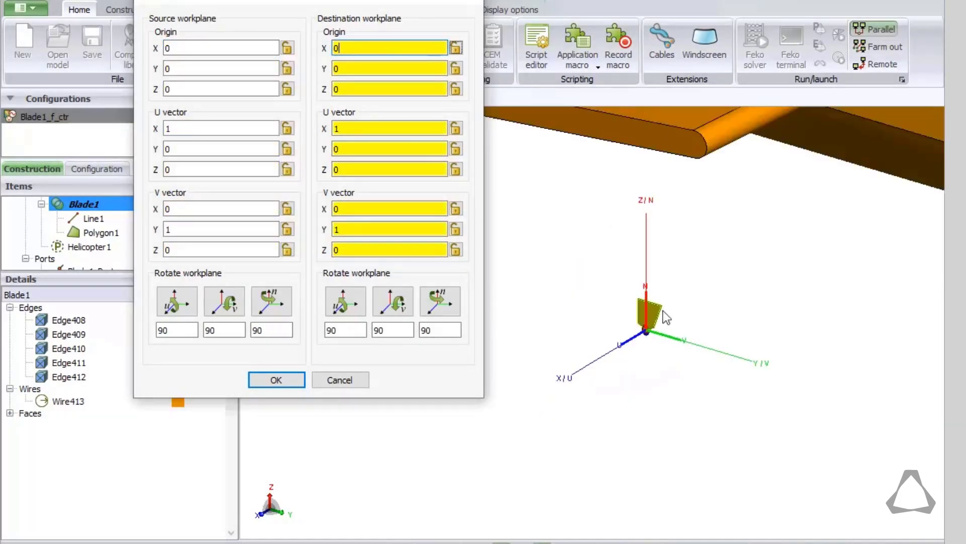
pyautogui.scroll(-5, 663, 310)
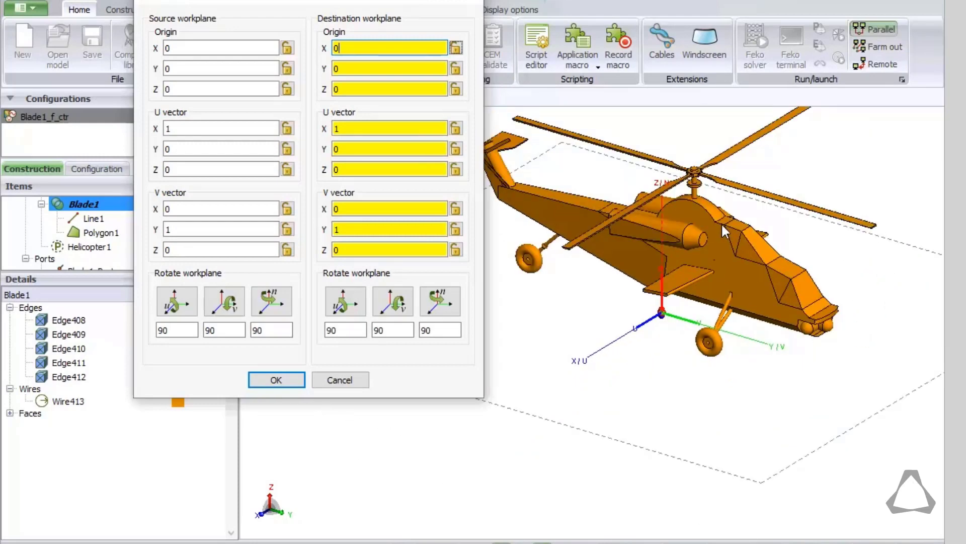
pyautogui.scroll(5, 720, 223)
pyautogui.click(723, 232)
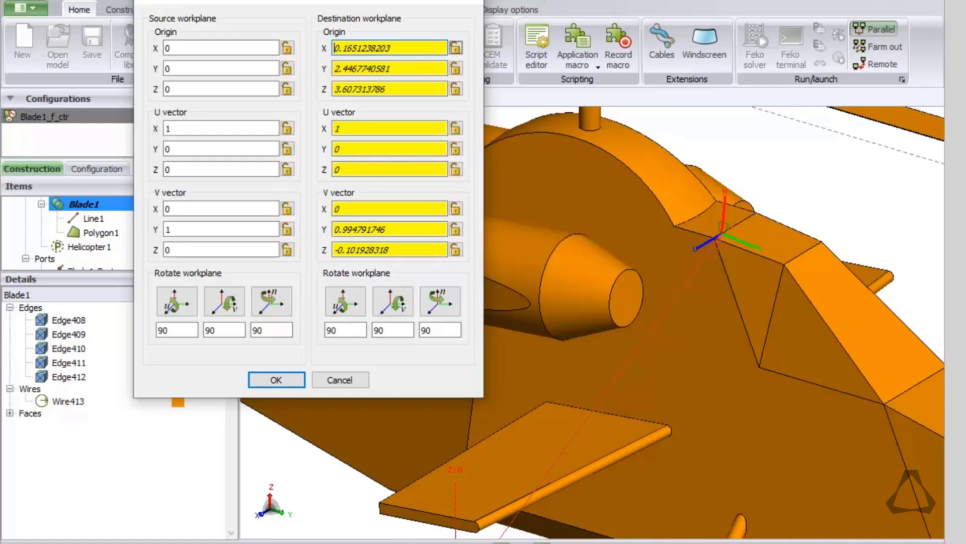
pyautogui.click(346, 301)
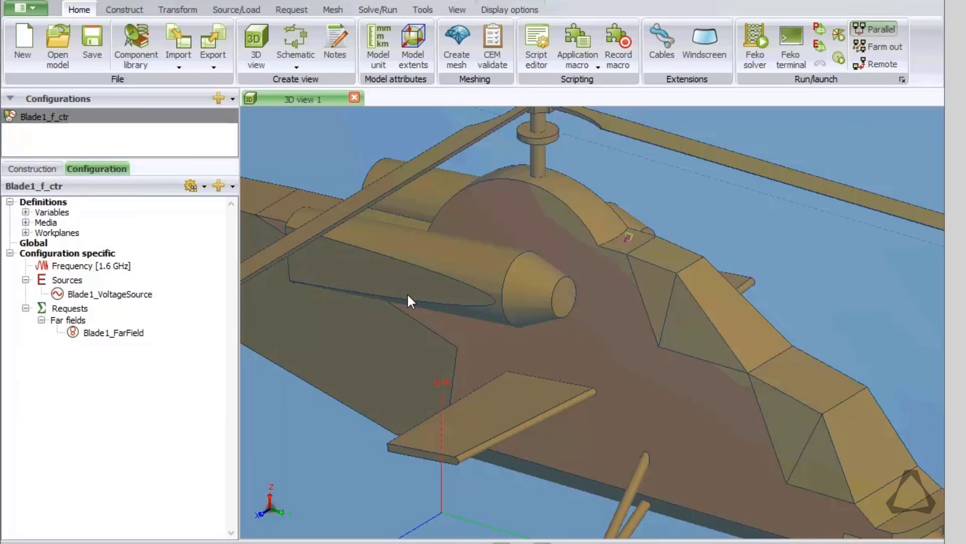
# - Union the Blade1 antenna and the Helicopter1 geometry into one part
pyautogui.scroll(-5, 407, 297)
pyautogui.scroll(-3, 407, 297)
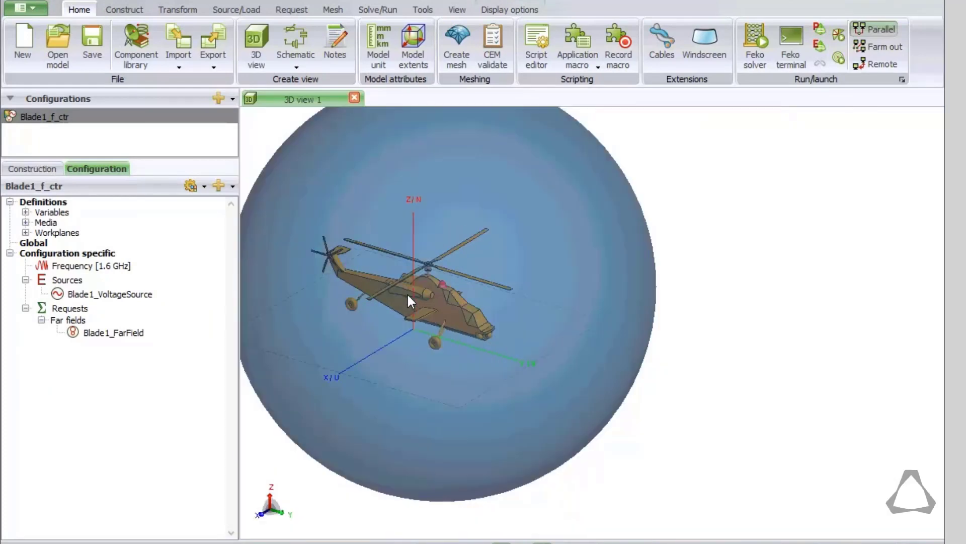
pyautogui.moveTo(407, 297)
pyautogui.mouseDown(button='middle')
pyautogui.moveTo(481, 307)
pyautogui.moveTo(411, 297)
pyautogui.mouseUp(button='middle')
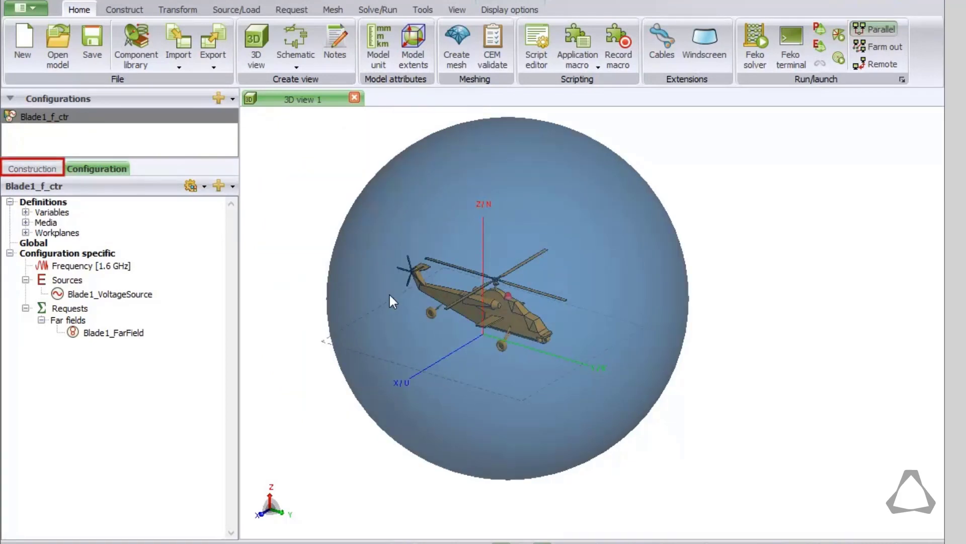
pyautogui.click(32, 169)
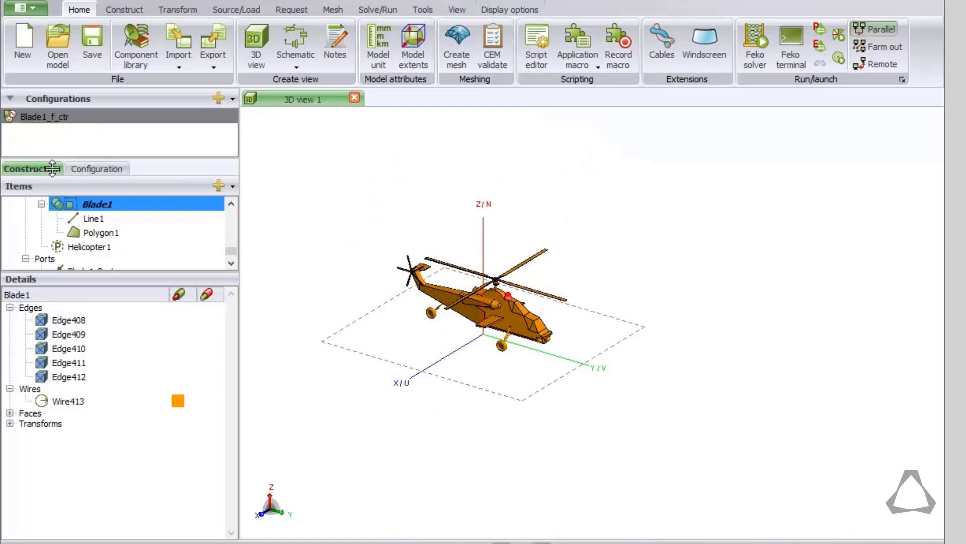
pyautogui.moveTo(101, 275); pyautogui.dragTo(105, 333)
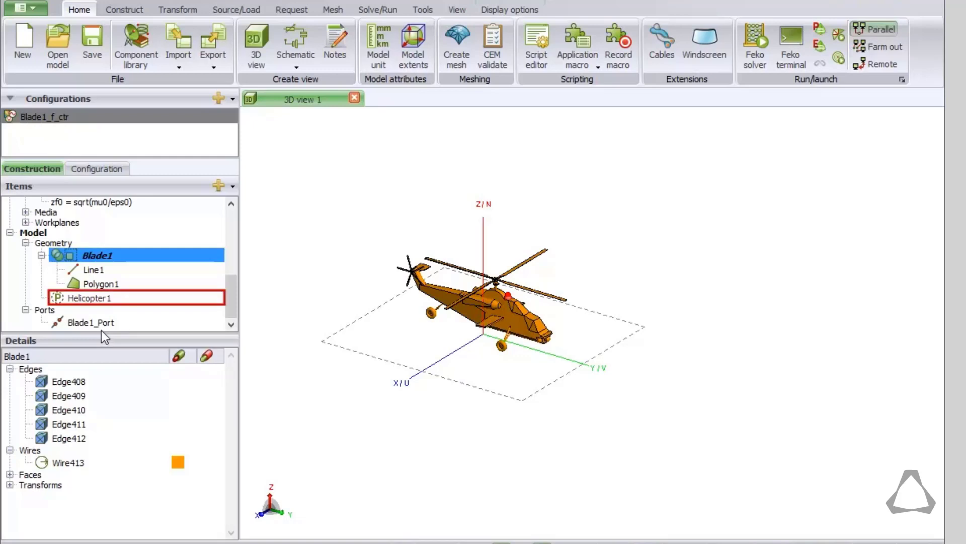
pyautogui.keyDown('ctrl'); pyautogui.click(98, 300); pyautogui.keyUp('ctrl')
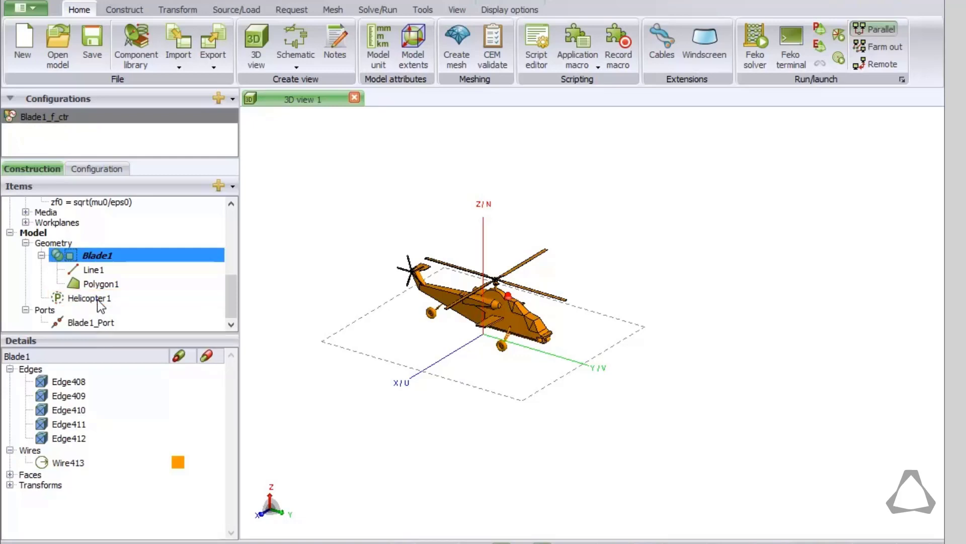
pyautogui.click(127, 10)
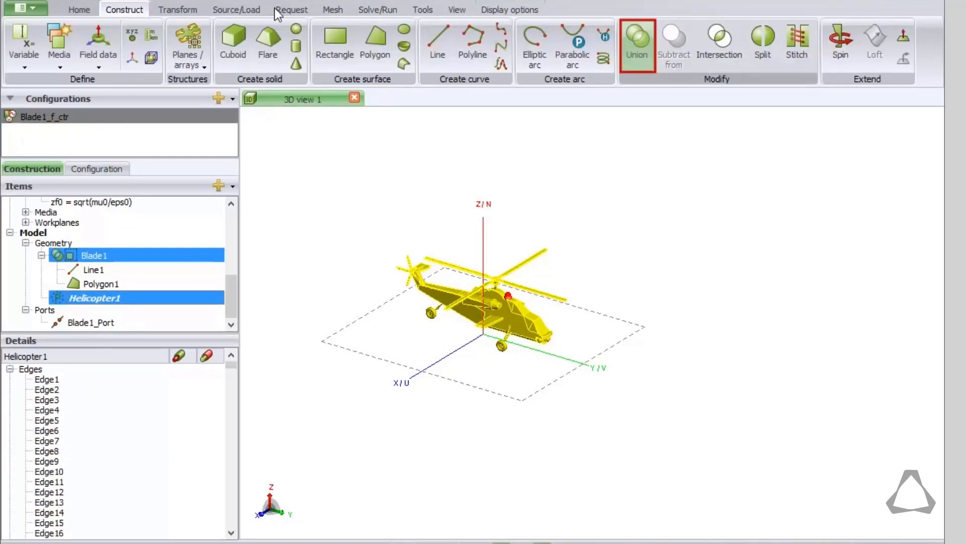
pyautogui.click(636, 40)
# - Mesh the whole model with the Standard mesh size and Blade1_feed_radius as the wire segment radius
pyautogui.scroll(5, 487, 289)
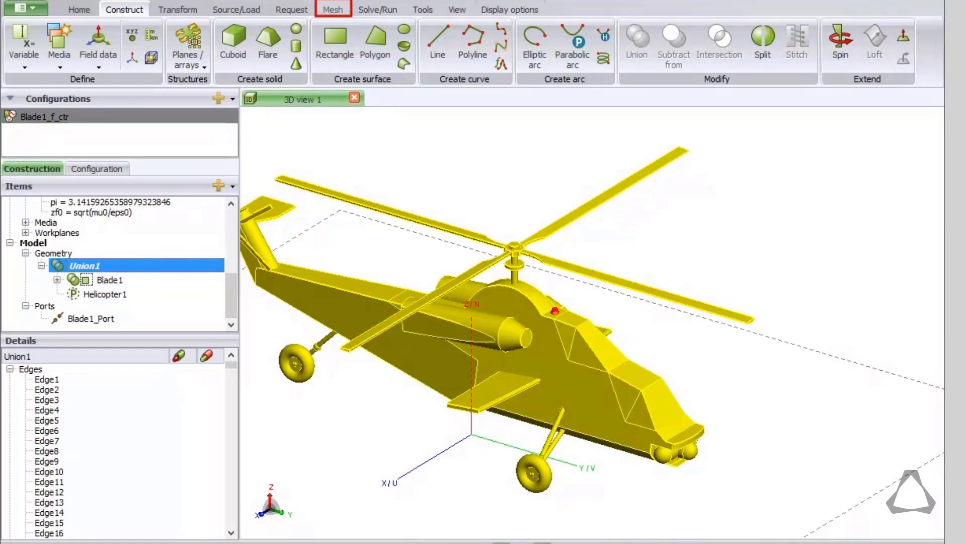
pyautogui.click(333, 9)
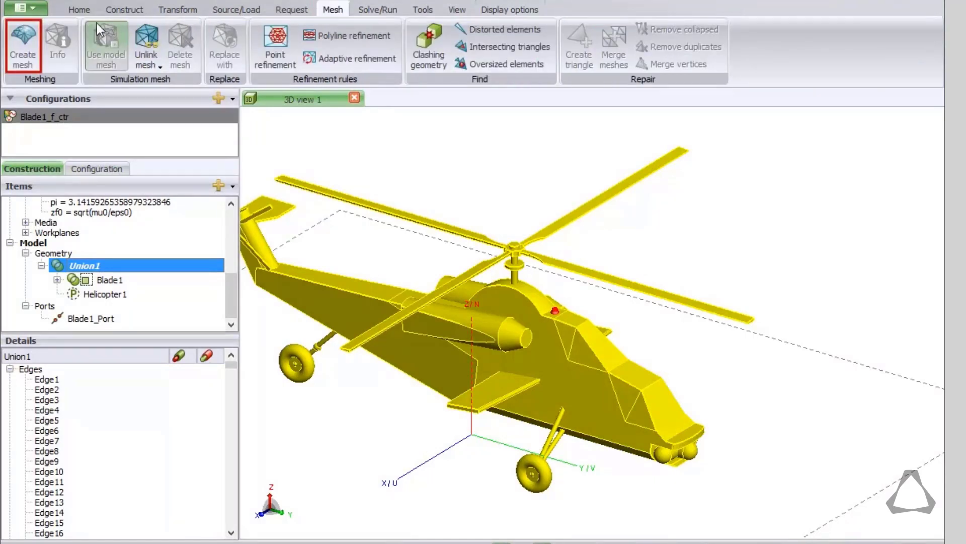
pyautogui.click(31, 50)
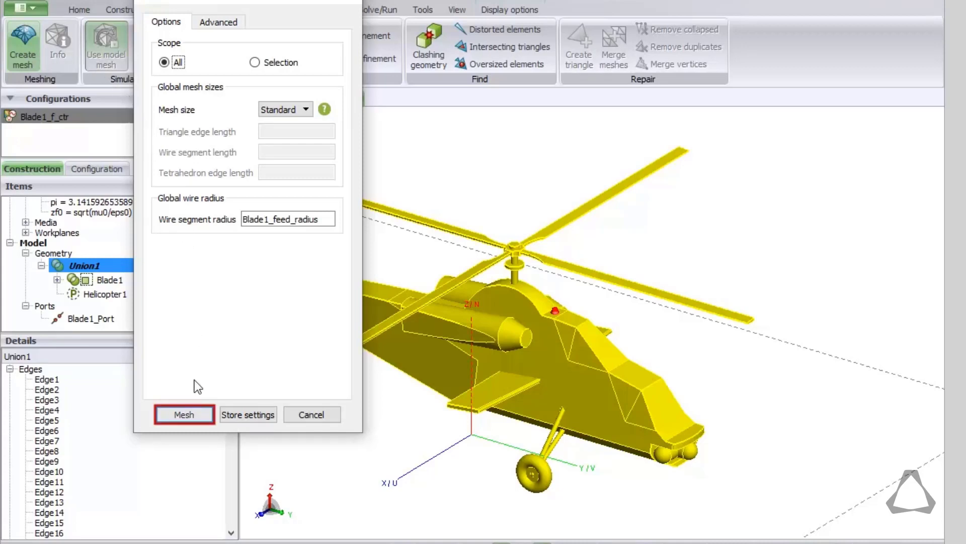
pyautogui.click(194, 417)
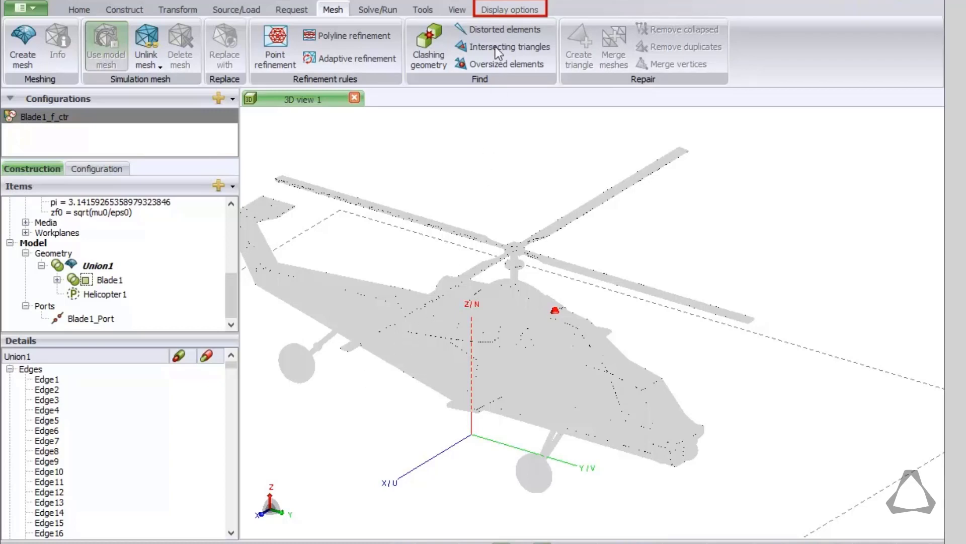
# - Show the port and voltage source annotations in the 3D view and hide them again
pyautogui.click(509, 9)
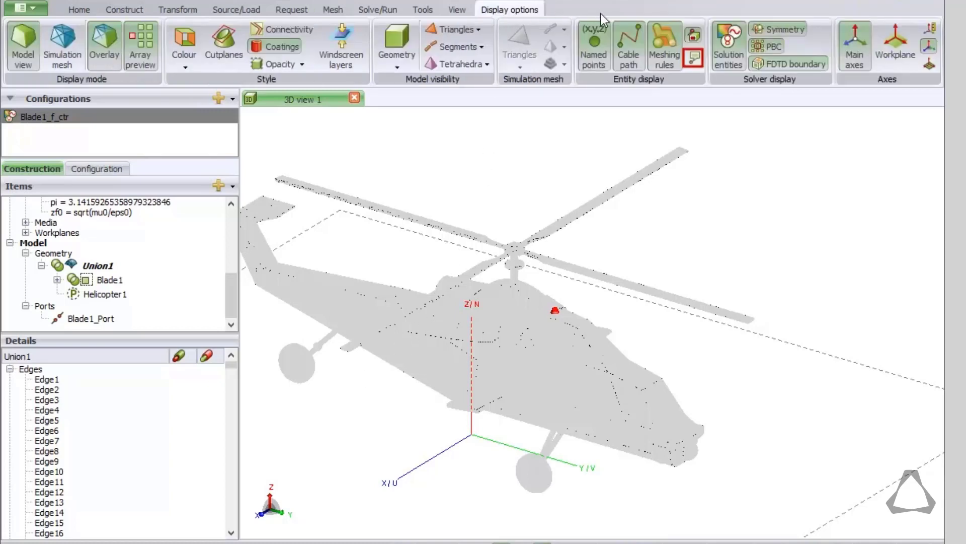
pyautogui.click(695, 58)
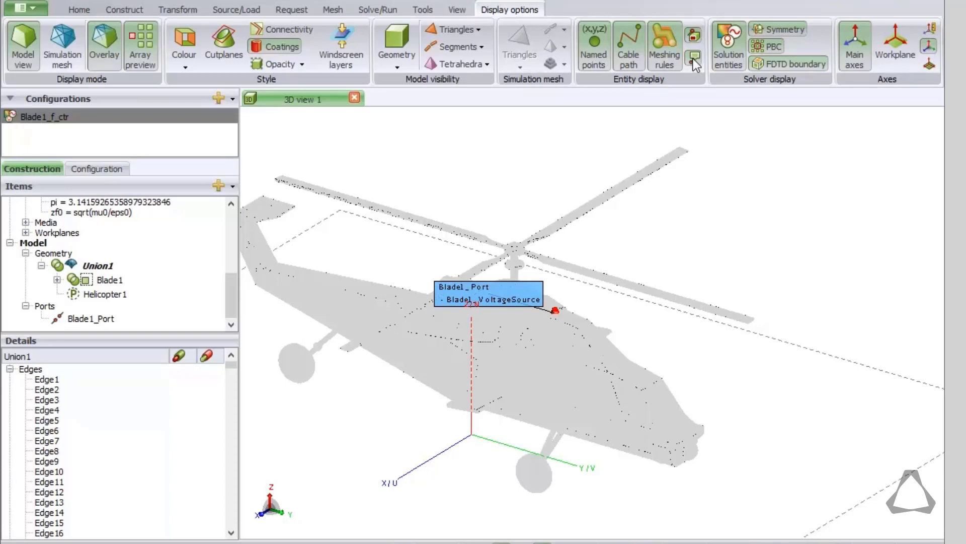
pyautogui.click(694, 57)
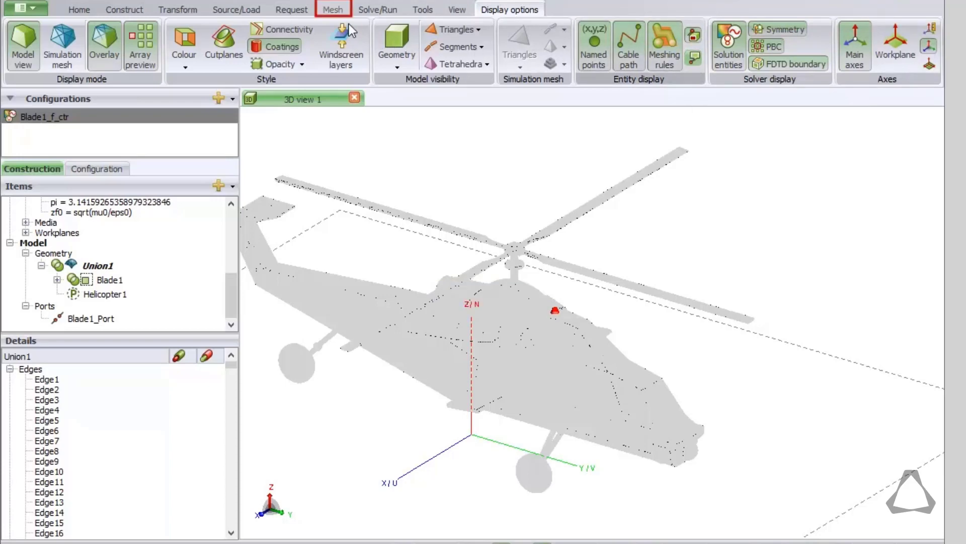
# - Inspect the mesh refinement around the blade antenna's feed point on the helicopter roof
pyautogui.click(333, 10)
pyautogui.scroll(10, 559, 308)
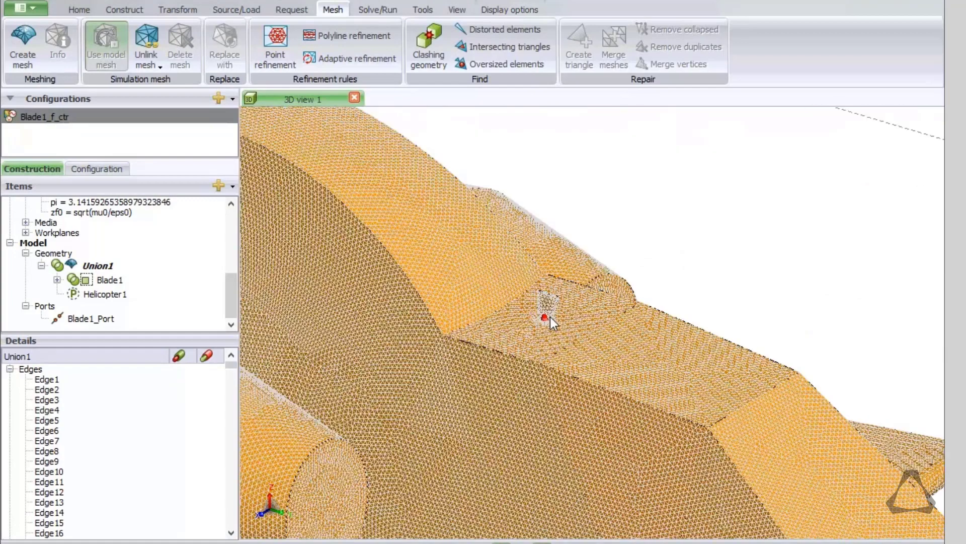
pyautogui.scroll(5, 546, 325)
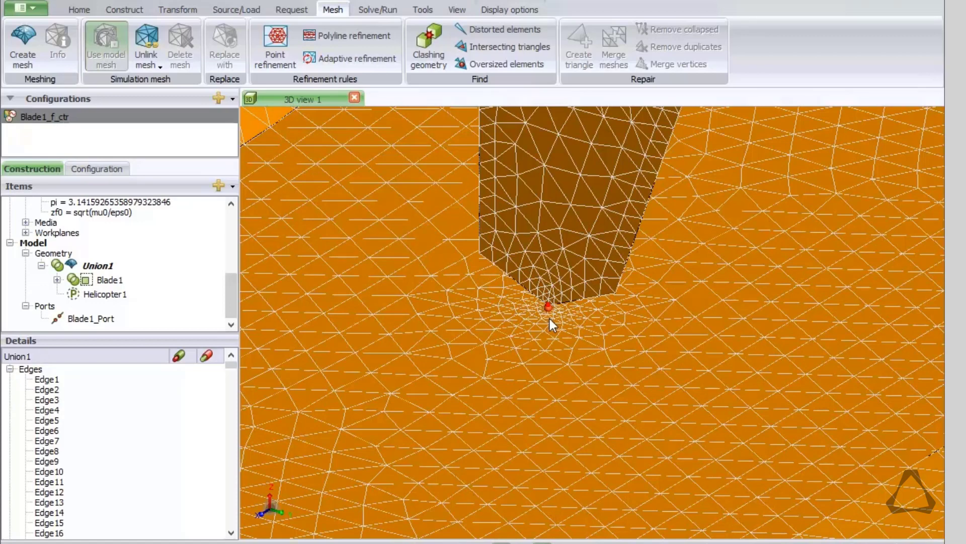
pyautogui.scroll(-5, 549, 319)
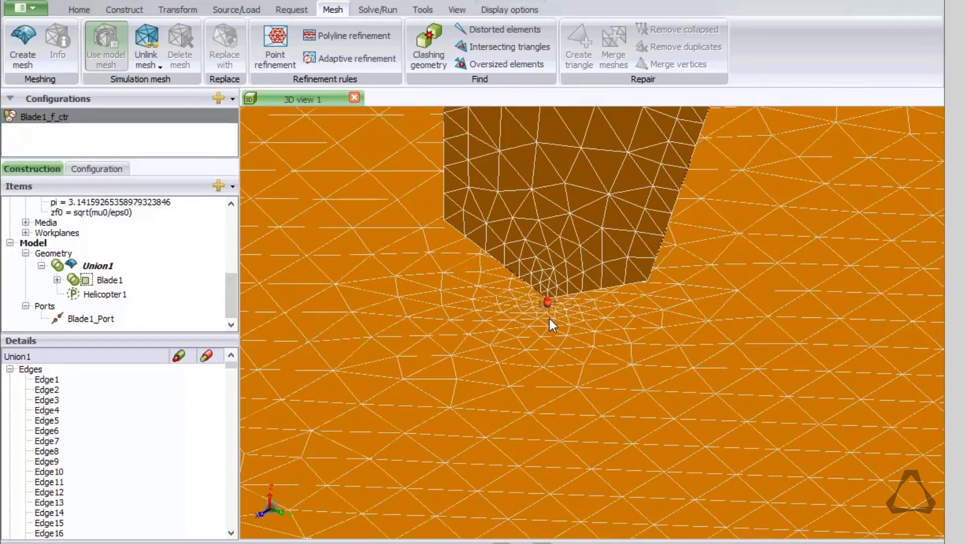
pyautogui.scroll(-5, 572, 323)
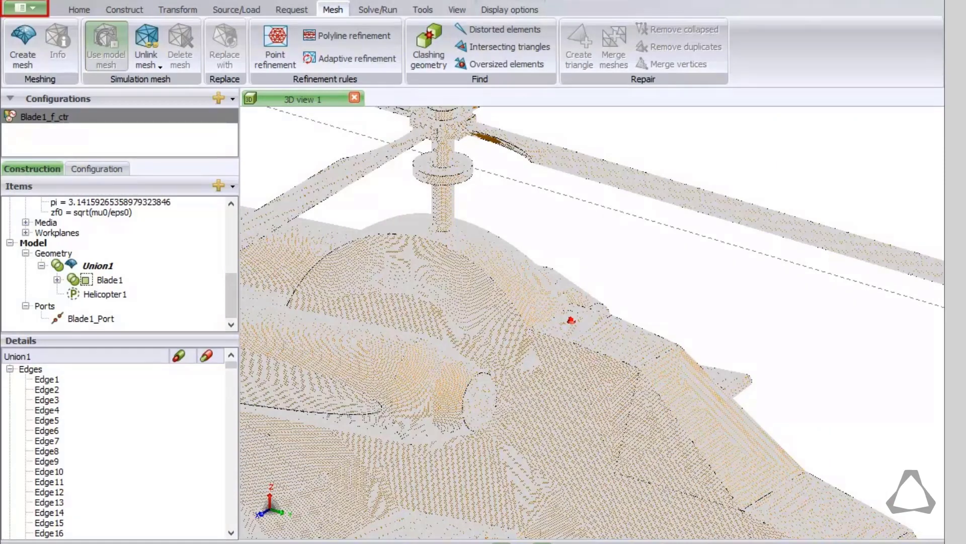
# - Save the CADFEKO model as helicopter_and_blade in the Models folder on Local Disk (C:) and bring up the solve and run commands
pyautogui.click(35, 8)
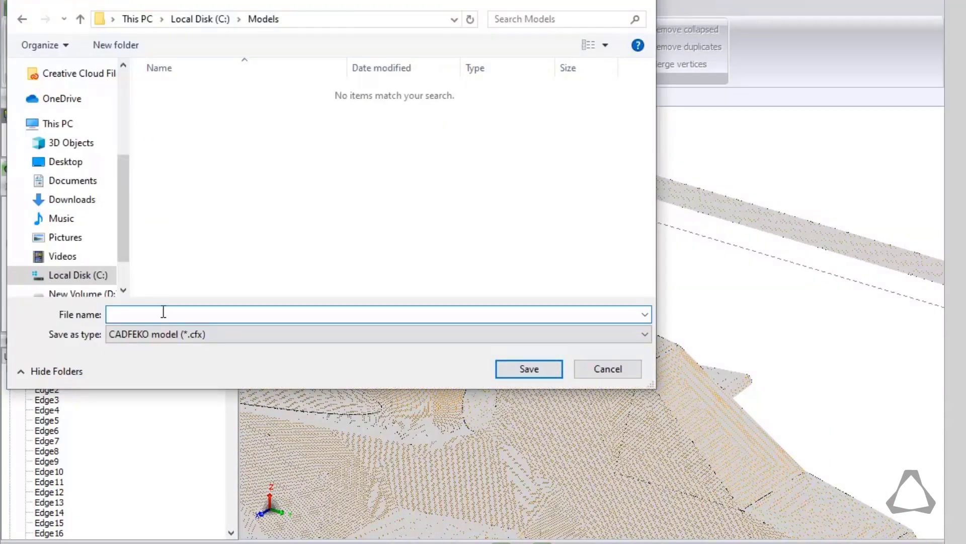
pyautogui.write('helicopter_and_blade')
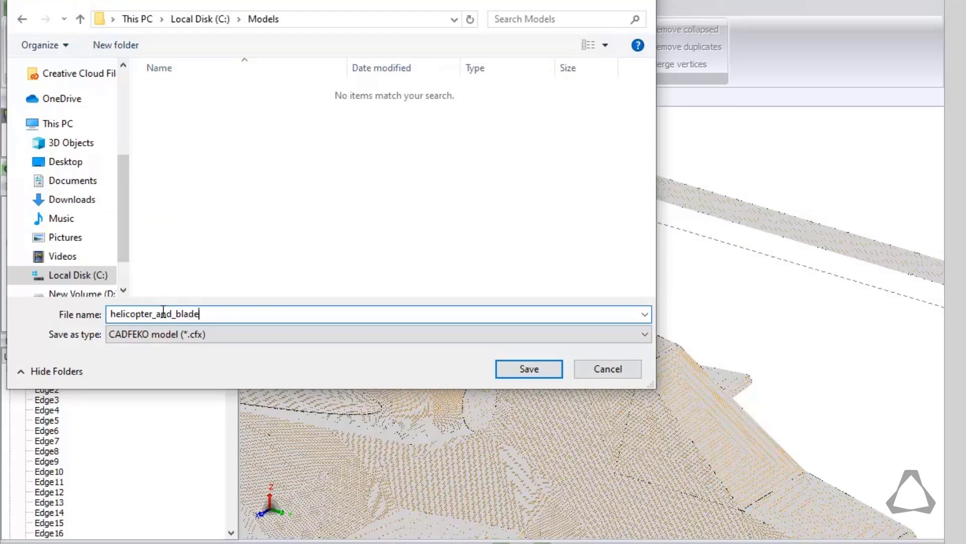
pyautogui.press('Return')
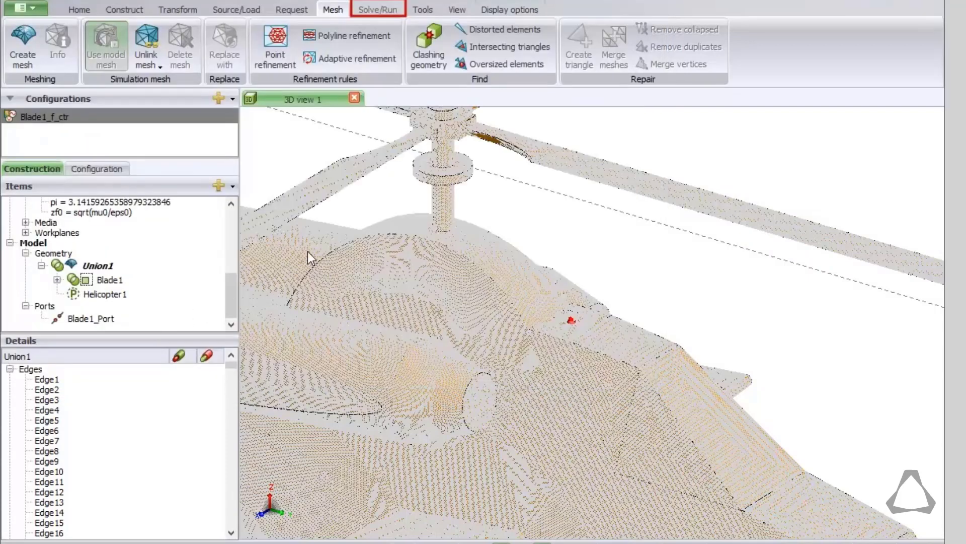
pyautogui.click(375, 11)
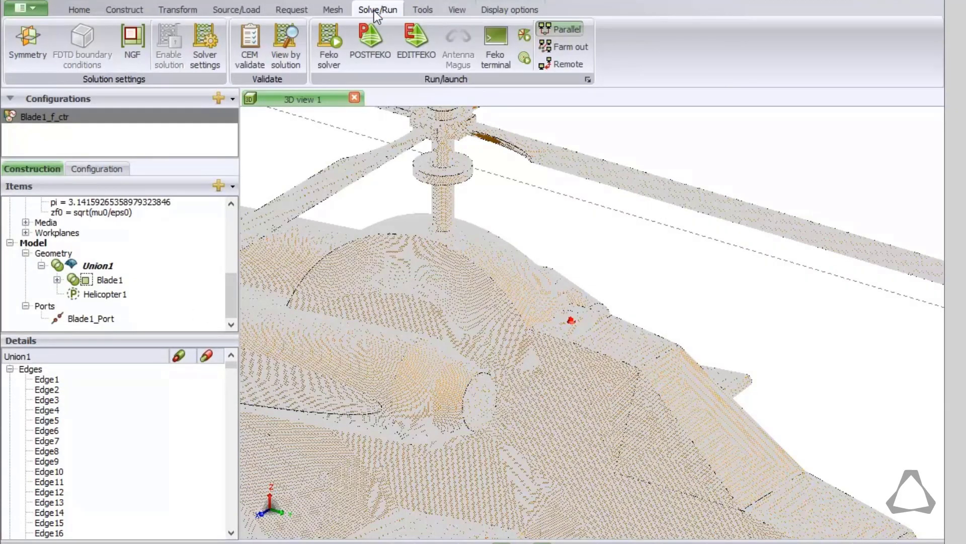